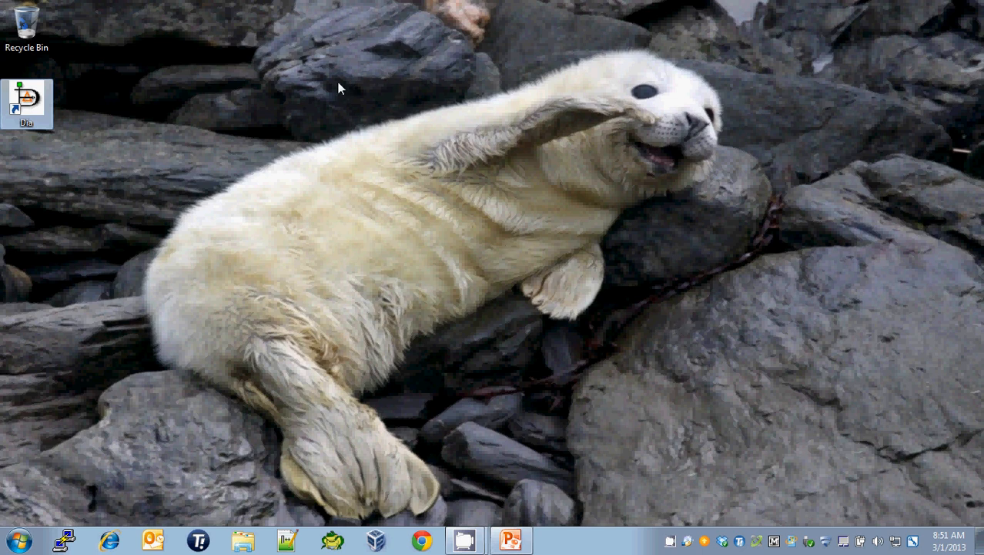
# Step: Open Dia in a maximized window and choose the UML shape sheet
pyautogui.click(270, 95)
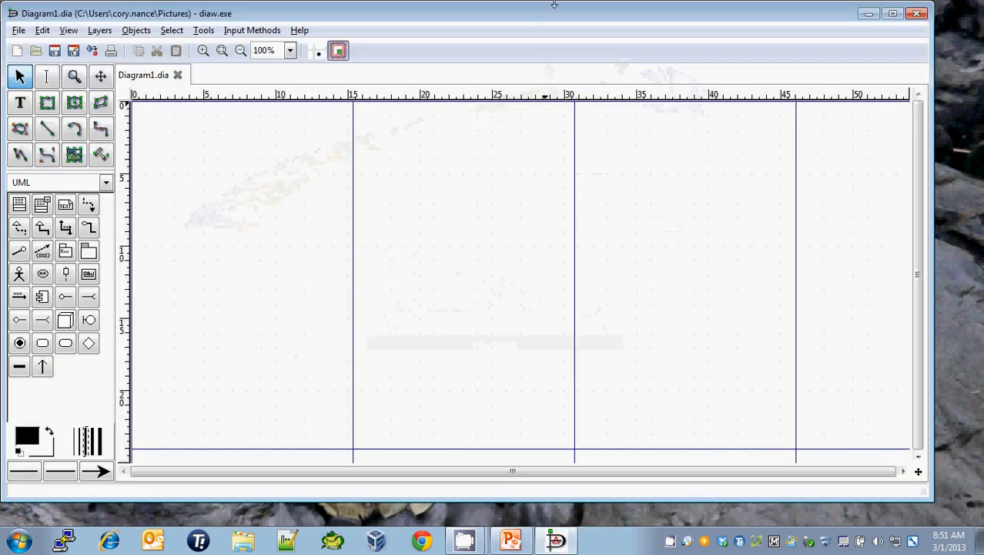
pyautogui.doubleClick(721, 18)
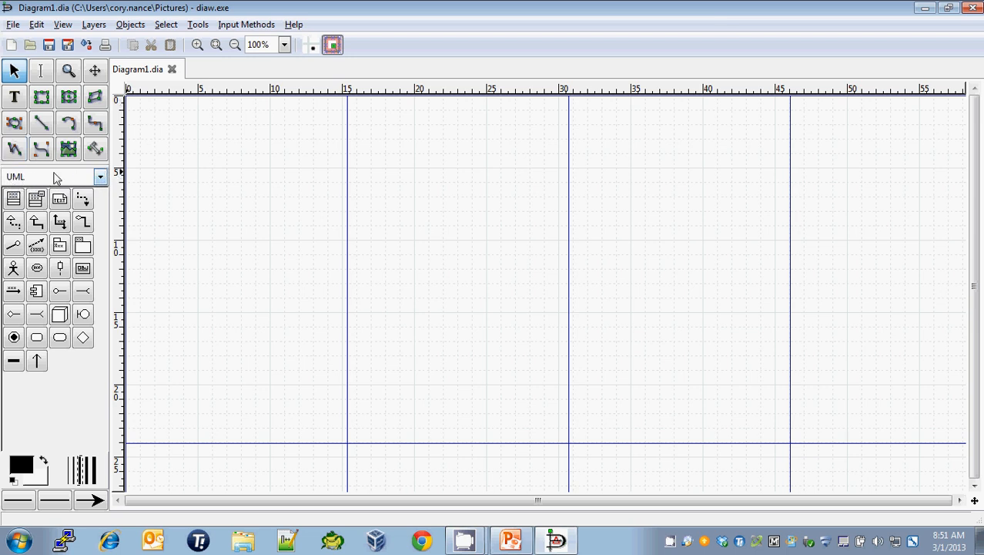
pyautogui.click(99, 180)
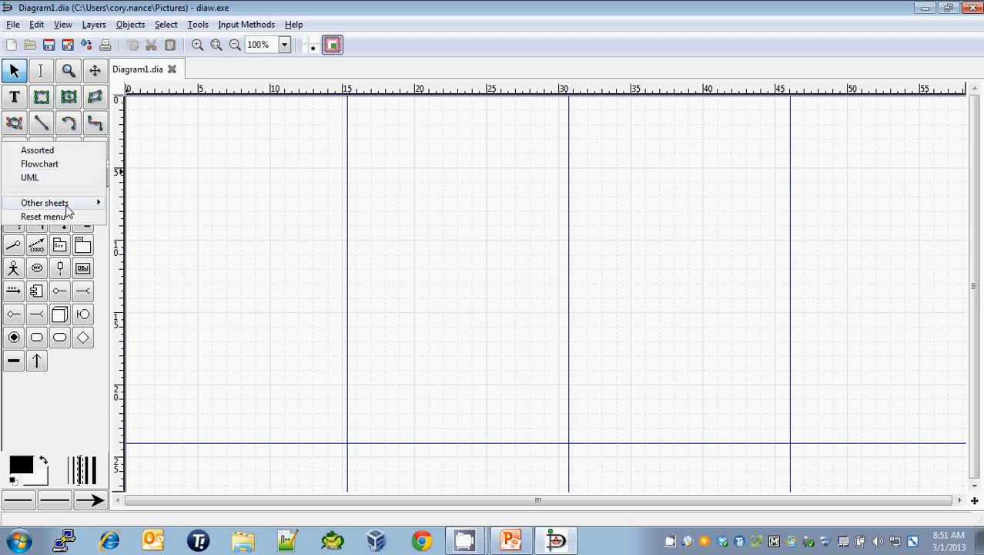
pyautogui.click(94, 203)
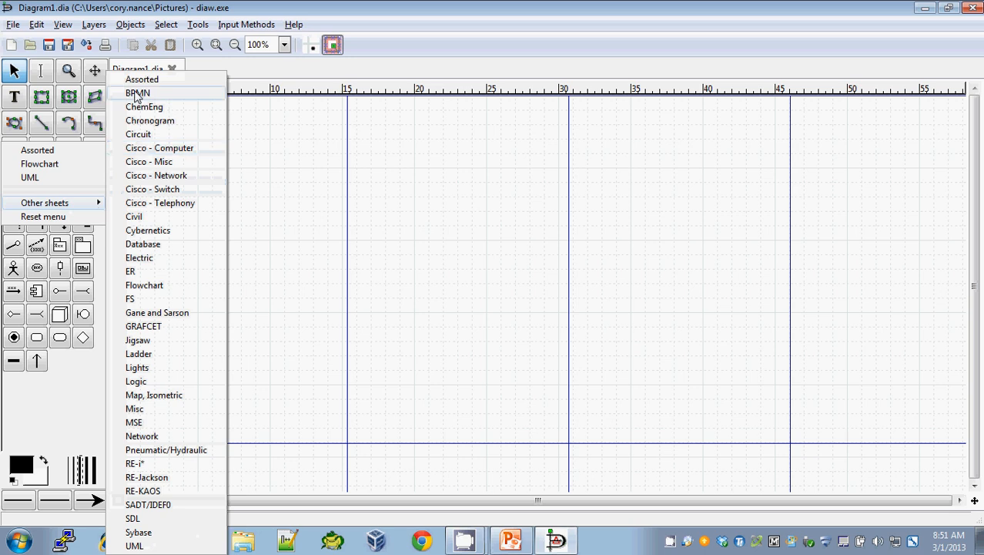
pyautogui.click(31, 178)
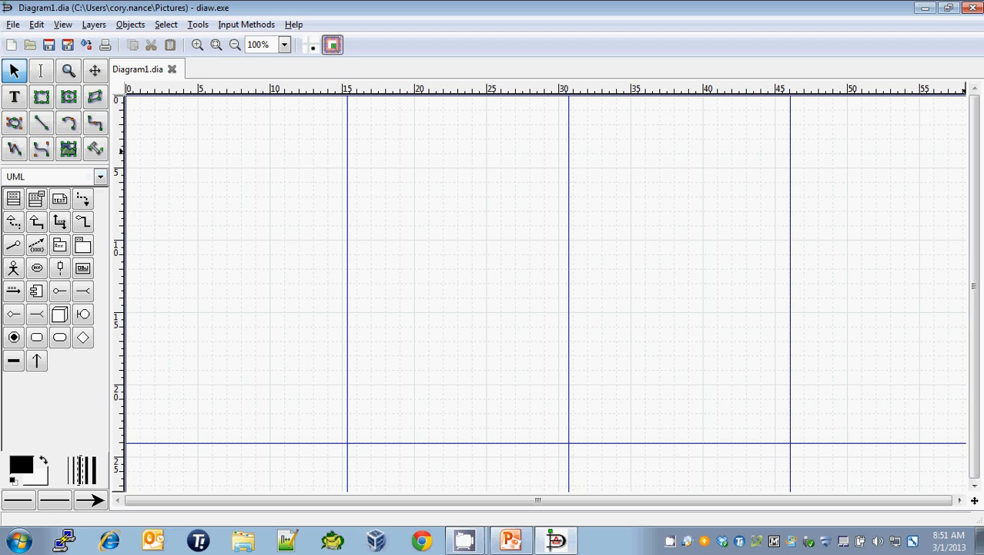
# Step: Check the RollingDice class diagram slide in PowerPoint, and place a UML class at about 20, 10 on Dia's canvas rulers
pyautogui.hotkey('alt', 'Tab')
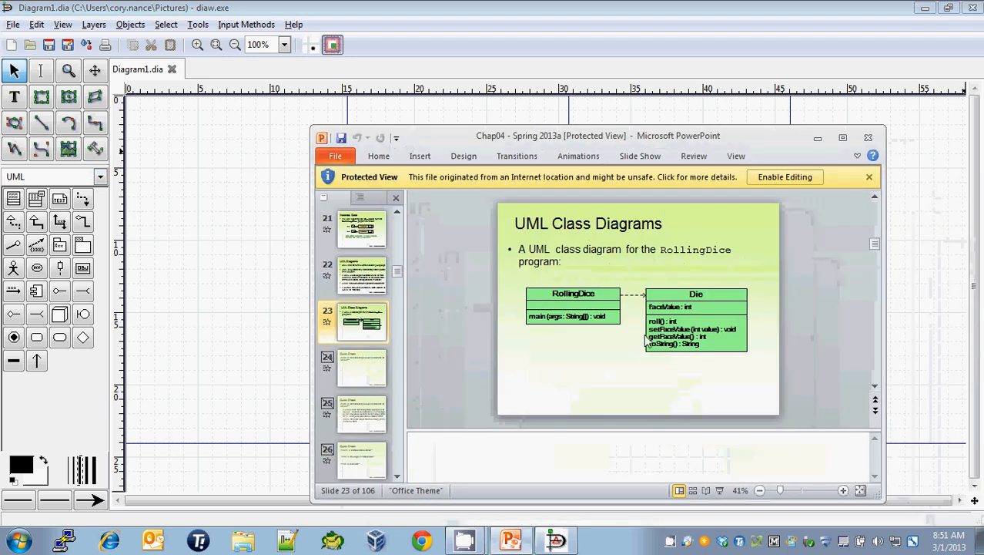
pyautogui.hotkey('alt', 'Tab')
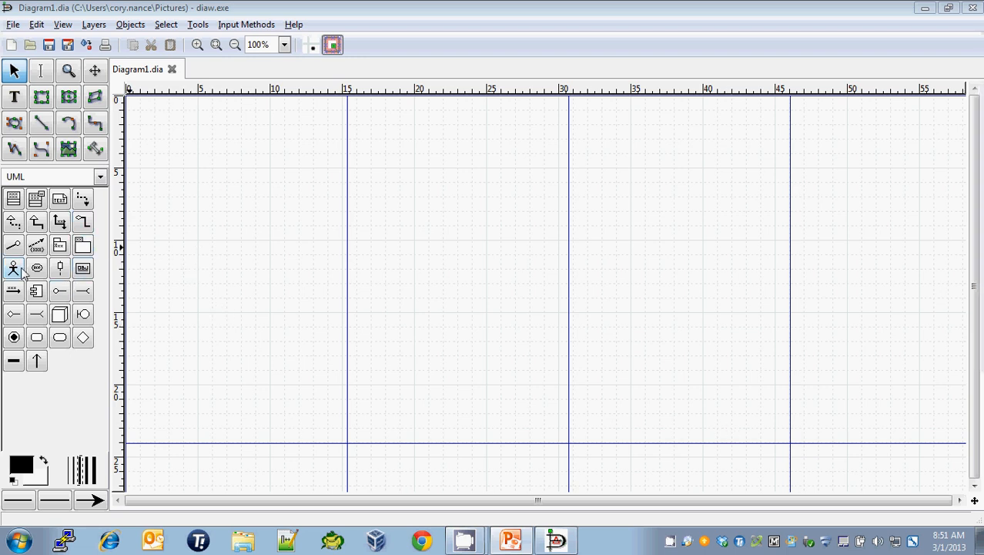
pyautogui.click(13, 199)
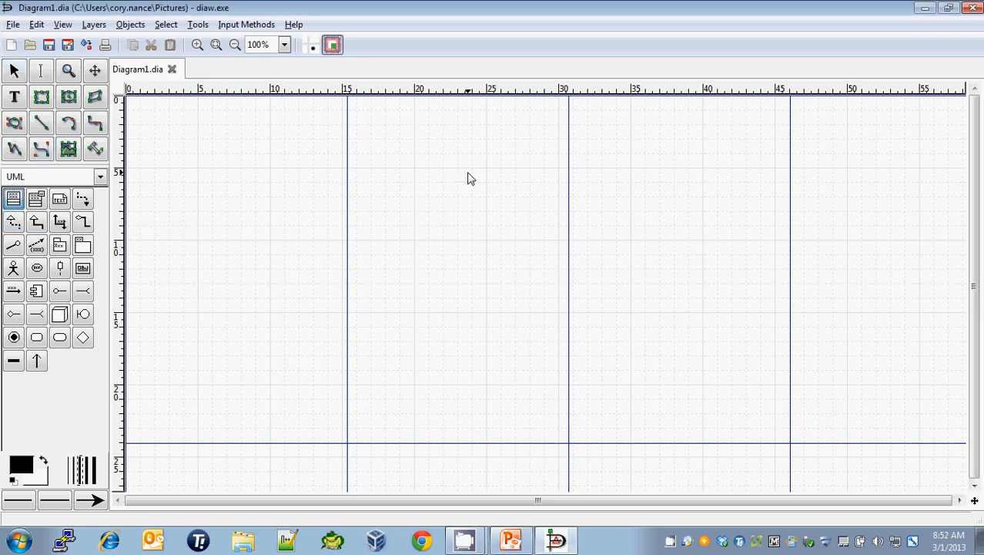
pyautogui.click(416, 248)
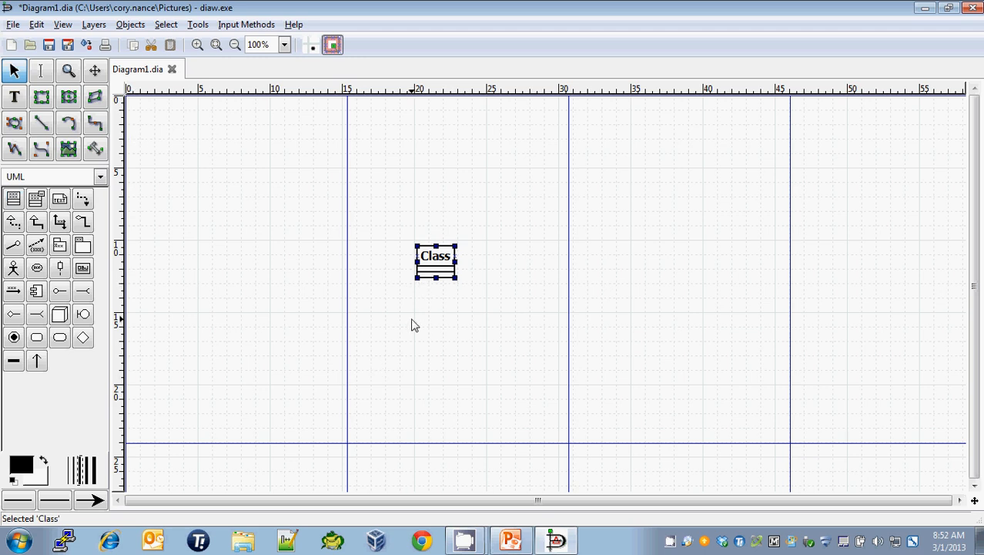
# Step: Open the new class's properties and set its class name to RollingDice
pyautogui.doubleClick(435, 261)
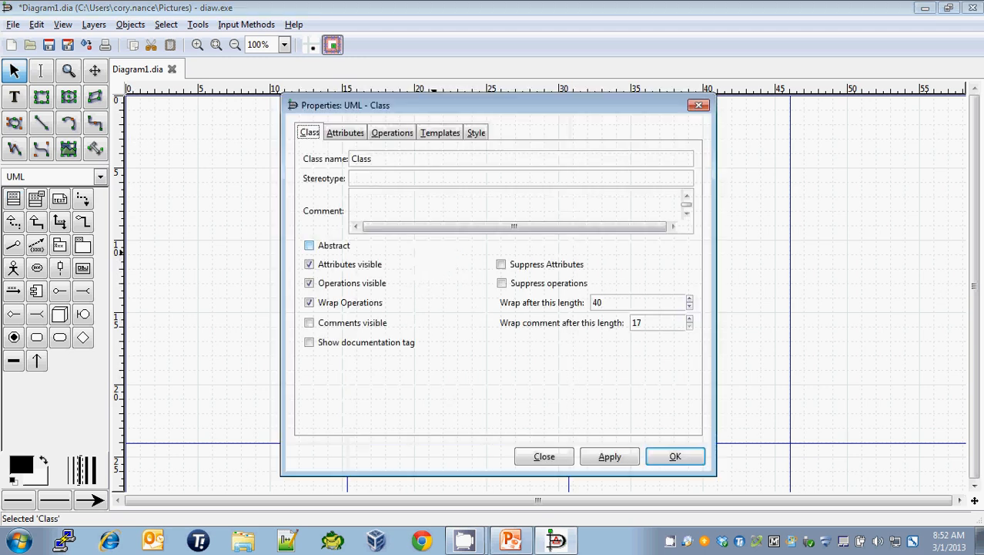
pyautogui.moveTo(492, 108); pyautogui.dragTo(556, 131)
pyautogui.press('Tab')
pyautogui.write('RollingDice')
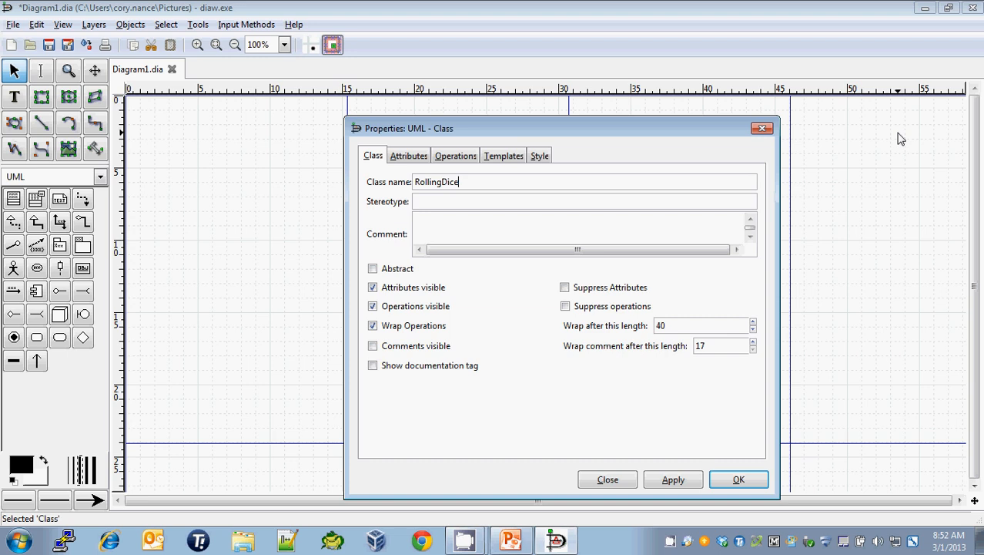
# Step: Consult the RollingDice class on the PowerPoint slide, and add a public operation named main with type void to the class in Dia
pyautogui.moveTo(983, 247); pyautogui.dragTo(755, 20)
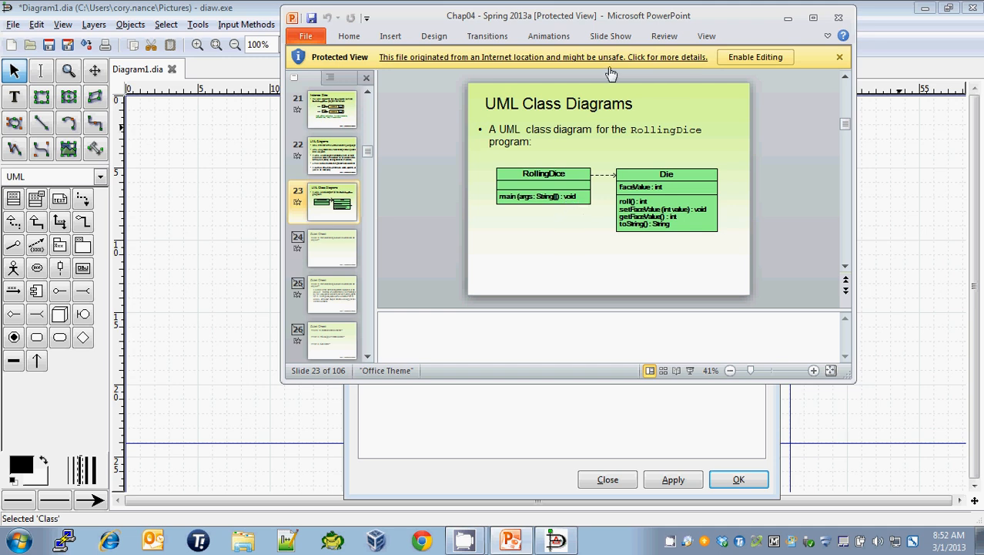
pyautogui.moveTo(633, 17); pyautogui.dragTo(983, 27)
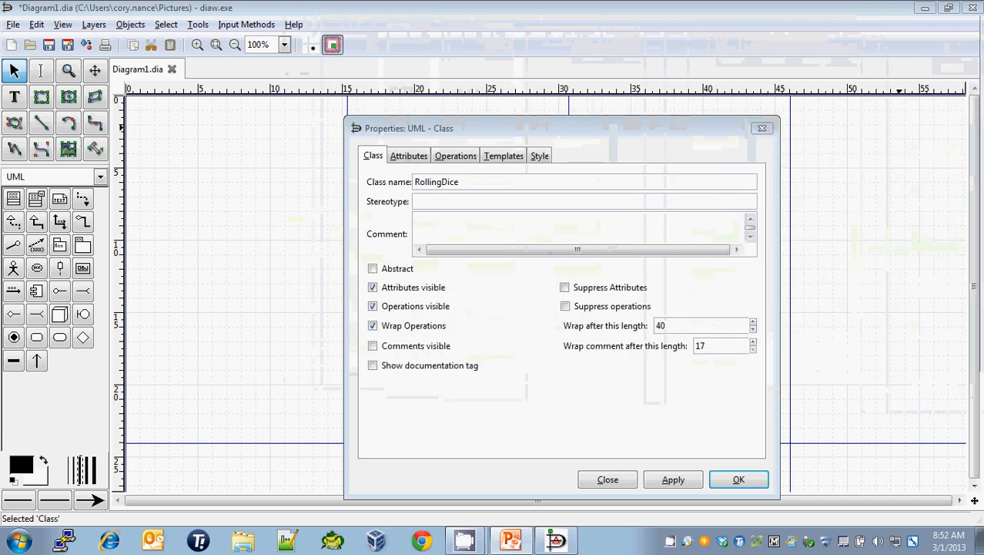
pyautogui.click(412, 159)
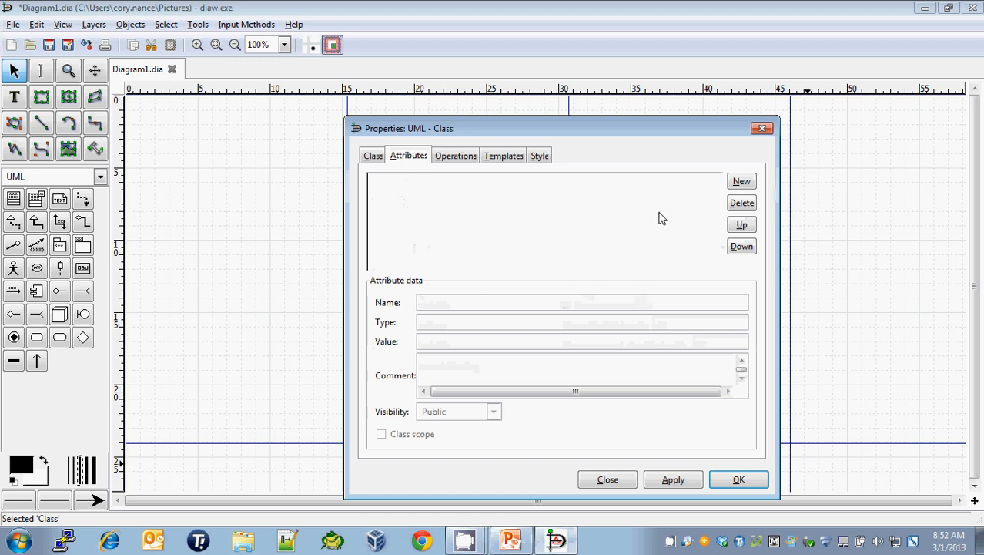
pyautogui.click(456, 160)
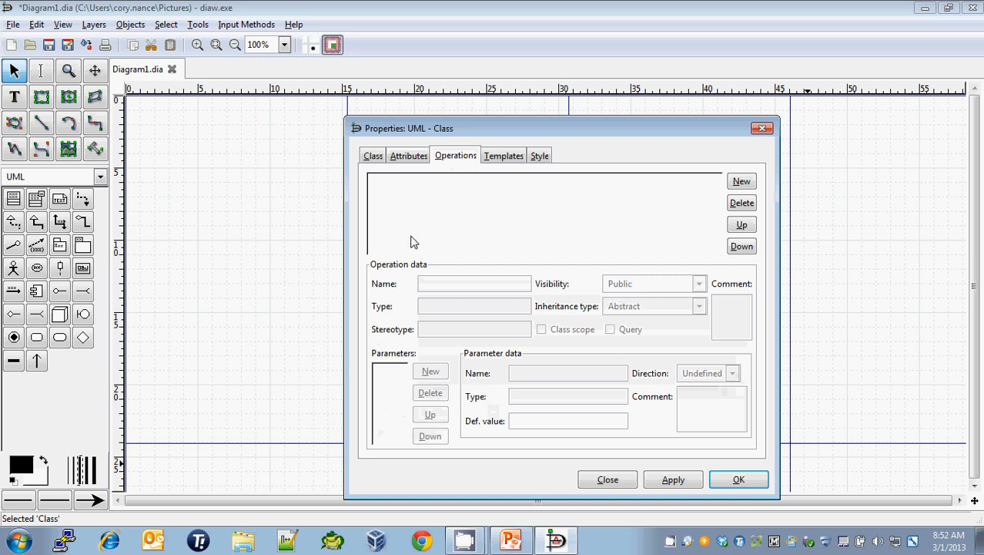
pyautogui.click(752, 188)
pyautogui.click(471, 282)
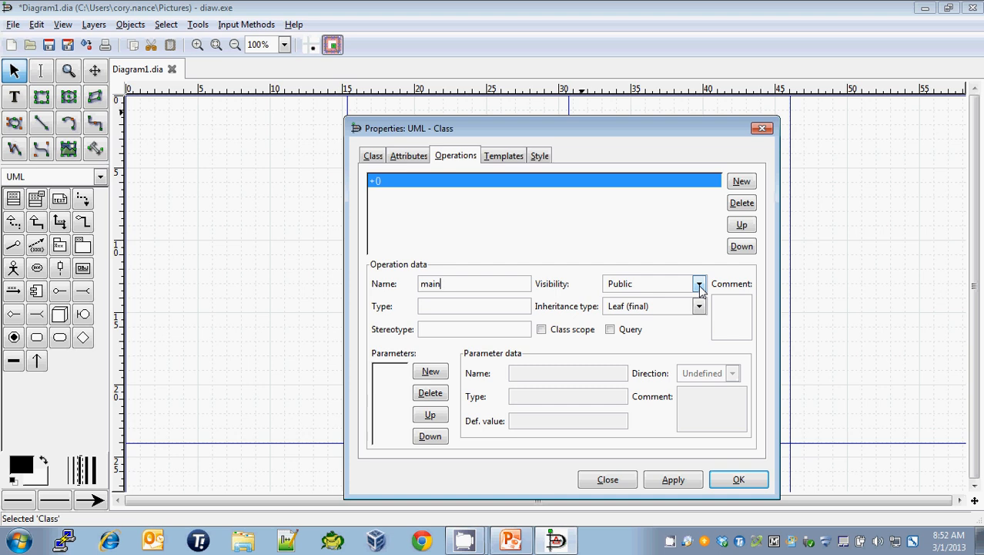
pyautogui.press('Tab')
# Step: Add a parameter named args of type String[] to the main operation and accept the class properties
pyautogui.click(430, 372)
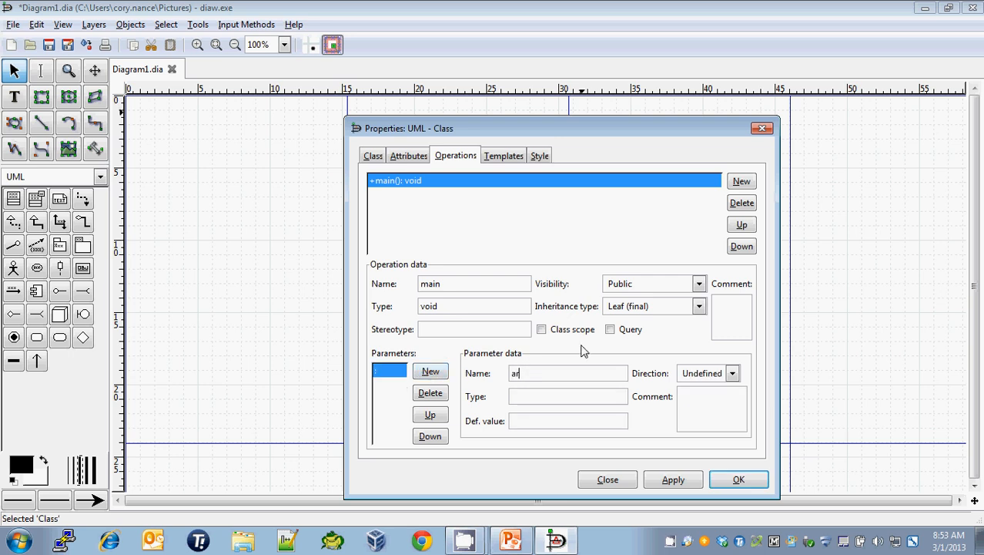
pyautogui.click(571, 397)
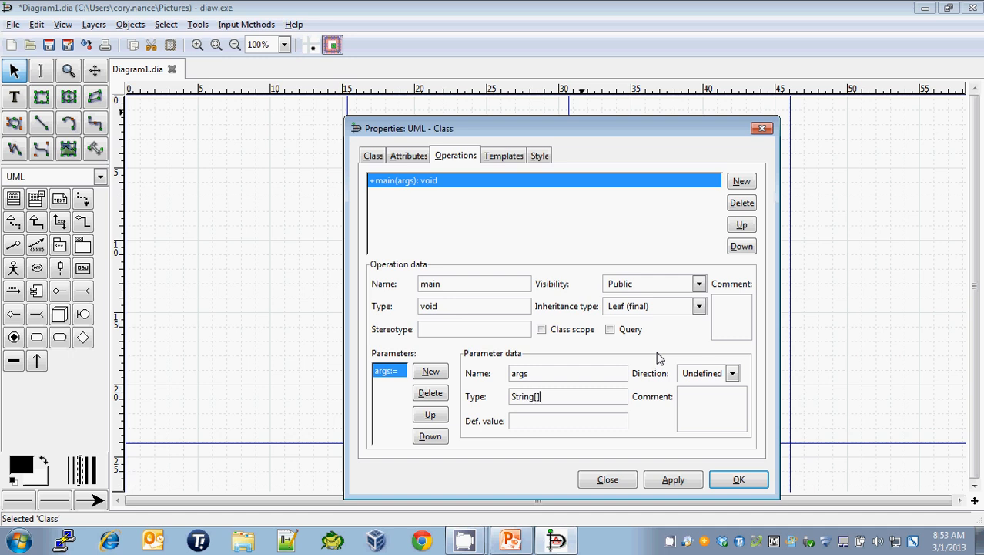
pyautogui.write('String[]')
pyautogui.click(754, 480)
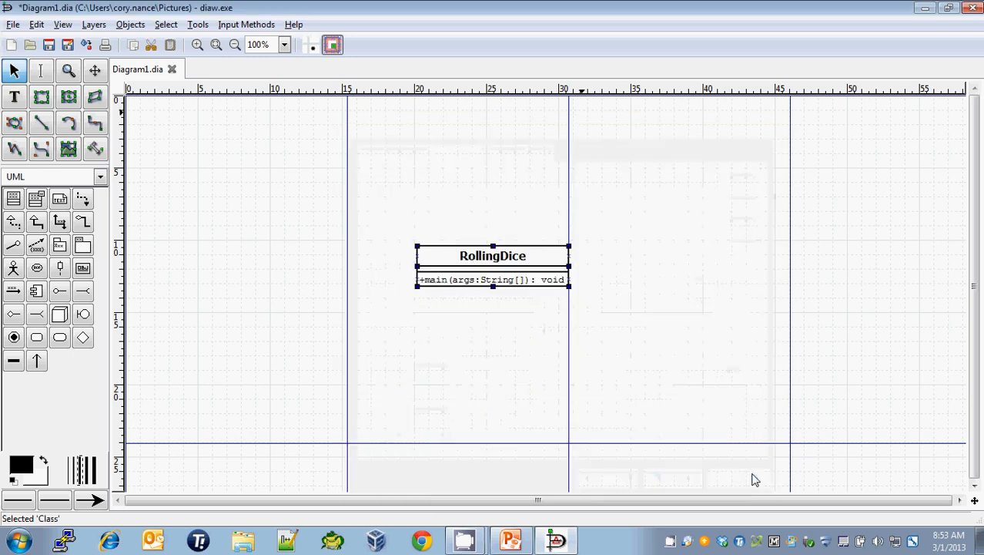
# Step: Move the RollingDice class left to about 12 on the horizontal ruler, and consult the Die class on the PowerPoint slide
pyautogui.moveTo(505, 245); pyautogui.dragTo(376, 242)
pyautogui.click(510, 541)
pyautogui.moveTo(510, 233); pyautogui.dragTo(303, 1)
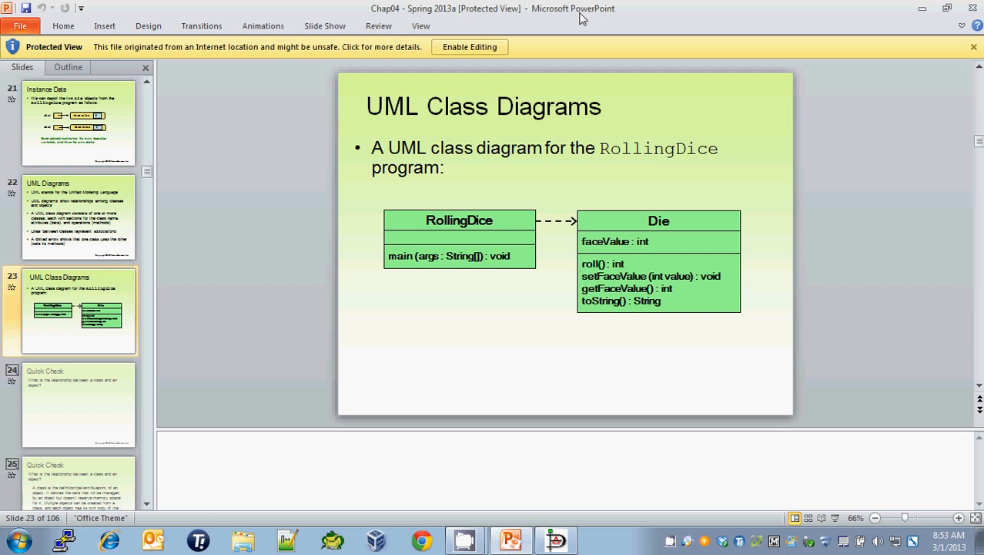
pyautogui.moveTo(580, 13); pyautogui.dragTo(983, 11)
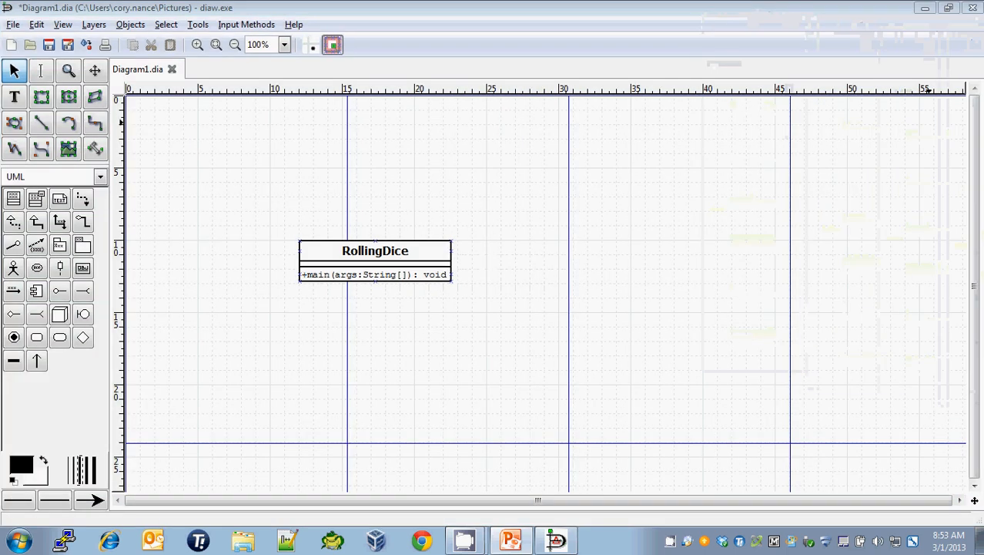
# Step: Place a second UML class to the right of RollingDice in Dia and set its class name to Die
pyautogui.click(13, 198)
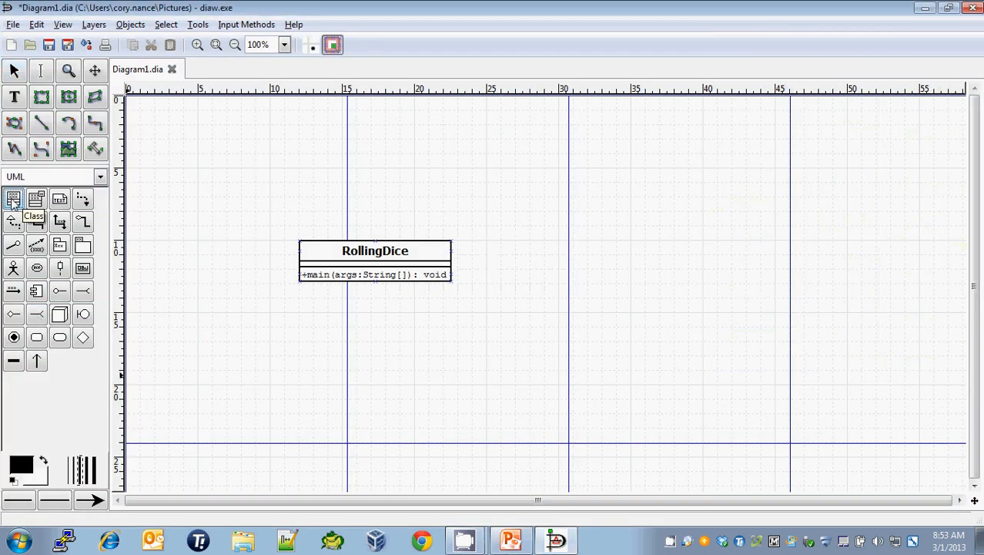
pyautogui.click(593, 257)
pyautogui.moveTo(614, 263); pyautogui.dragTo(597, 252)
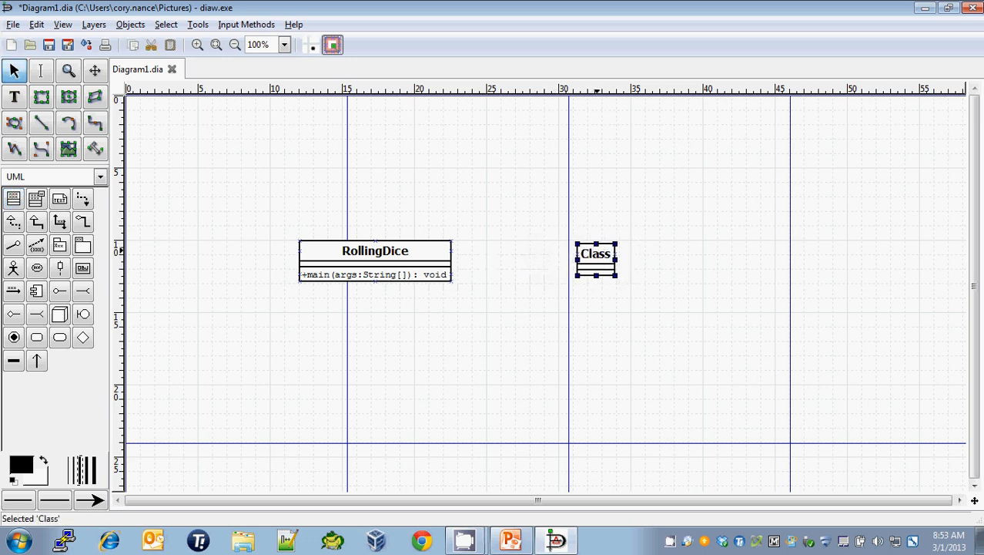
pyautogui.doubleClick(595, 255)
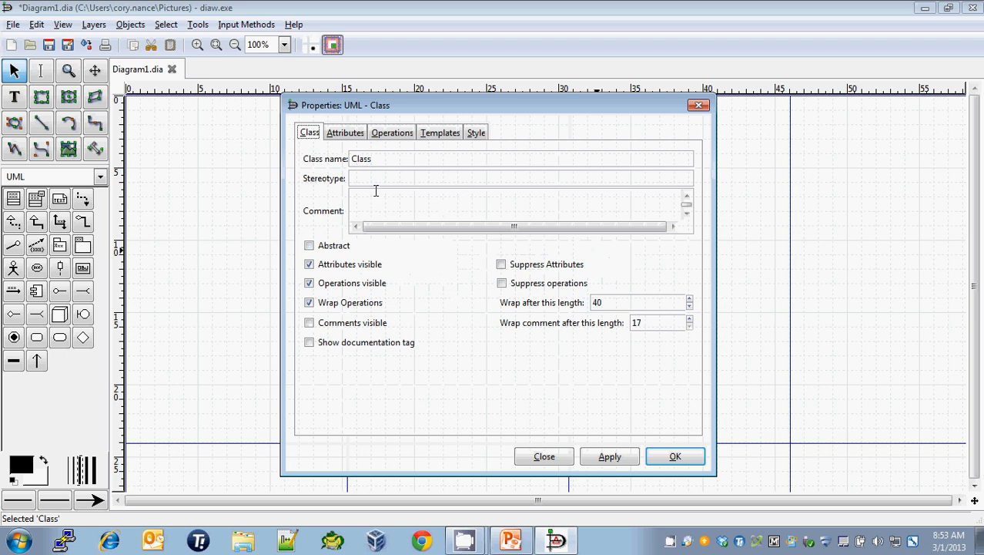
pyautogui.doubleClick(421, 158)
pyautogui.write('Die')
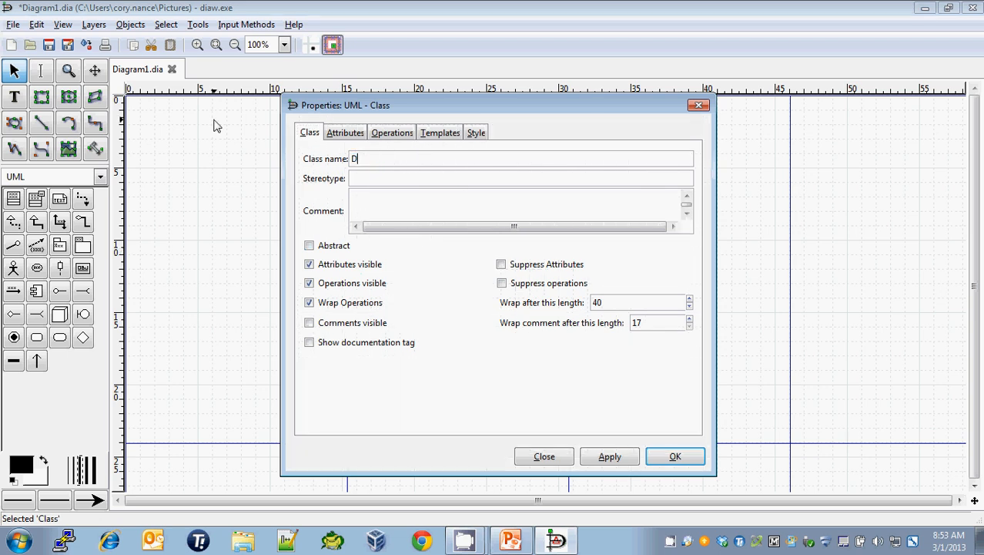
# Step: Add an attribute named faceValue of type int with Private visibility to the Die class
pyautogui.click(343, 136)
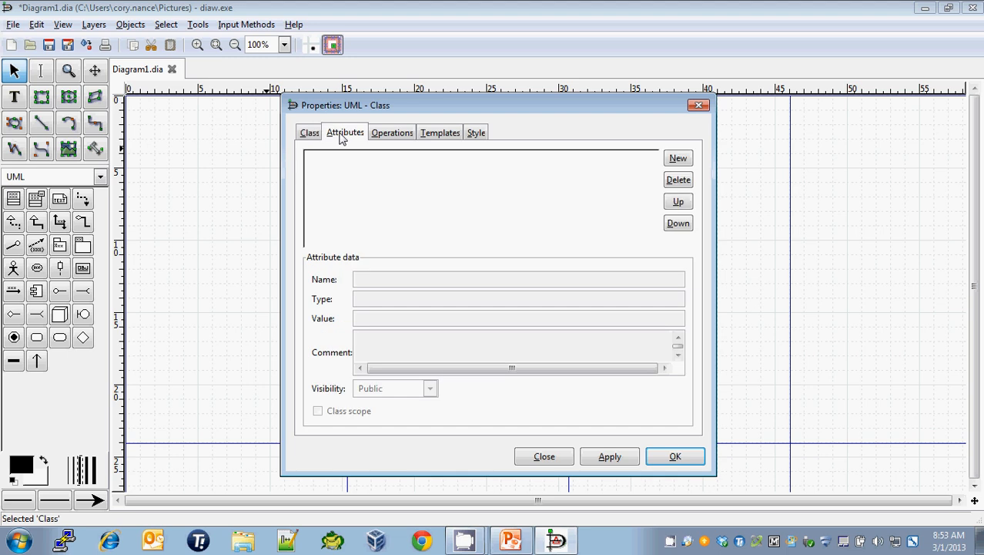
pyautogui.click(673, 158)
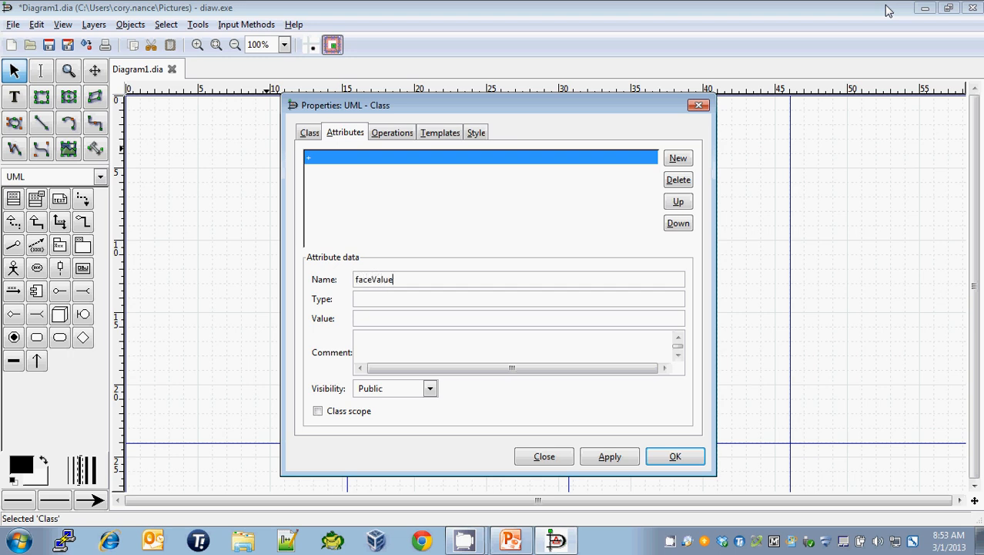
pyautogui.click(385, 299)
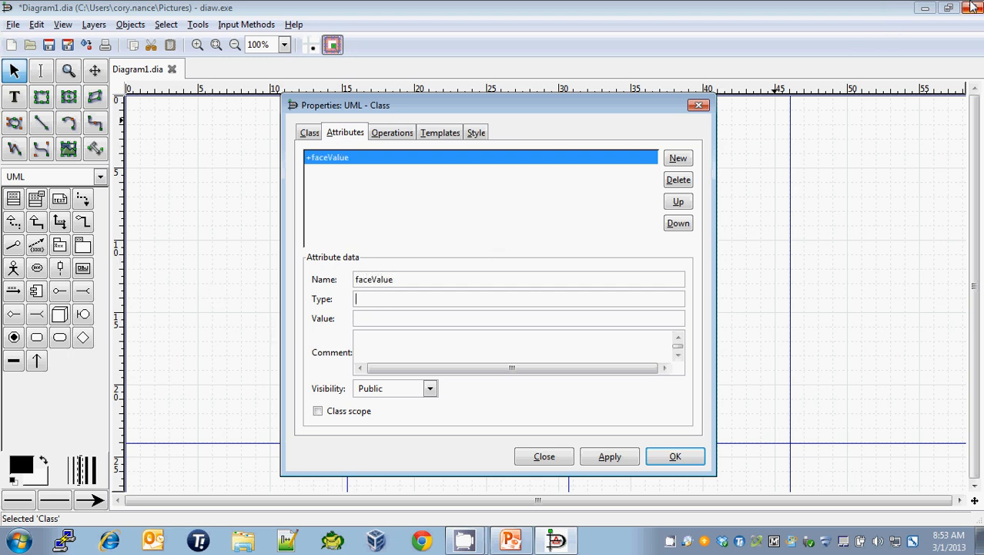
pyautogui.write('int')
pyautogui.click(430, 388)
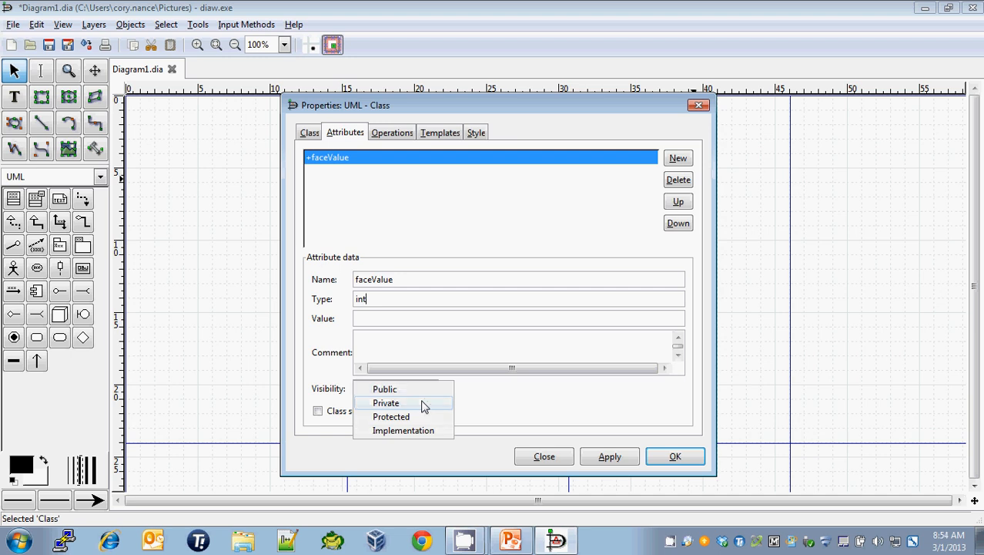
pyautogui.click(425, 403)
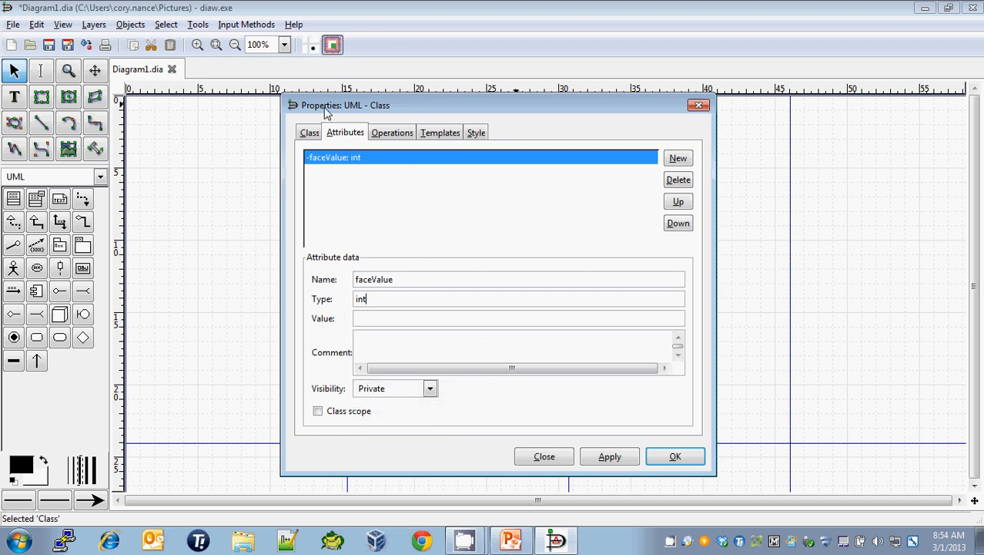
# Step: Add a public operation named roll with type int to the Die class
pyautogui.click(385, 134)
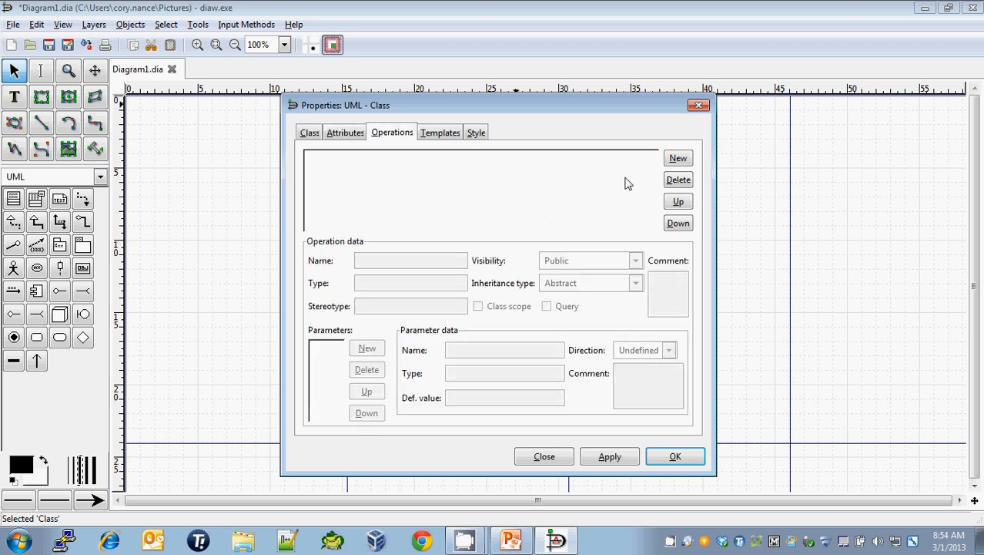
pyautogui.click(672, 158)
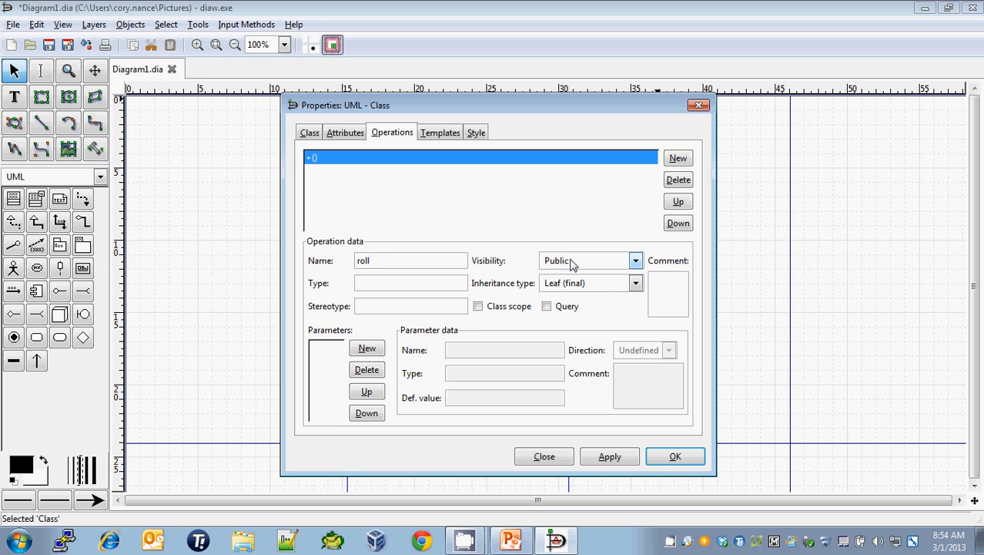
pyautogui.click(409, 282)
# Step: Add a public operation setFaceValue with type void and a parameter named value of type int to the Die class
pyautogui.click(678, 158)
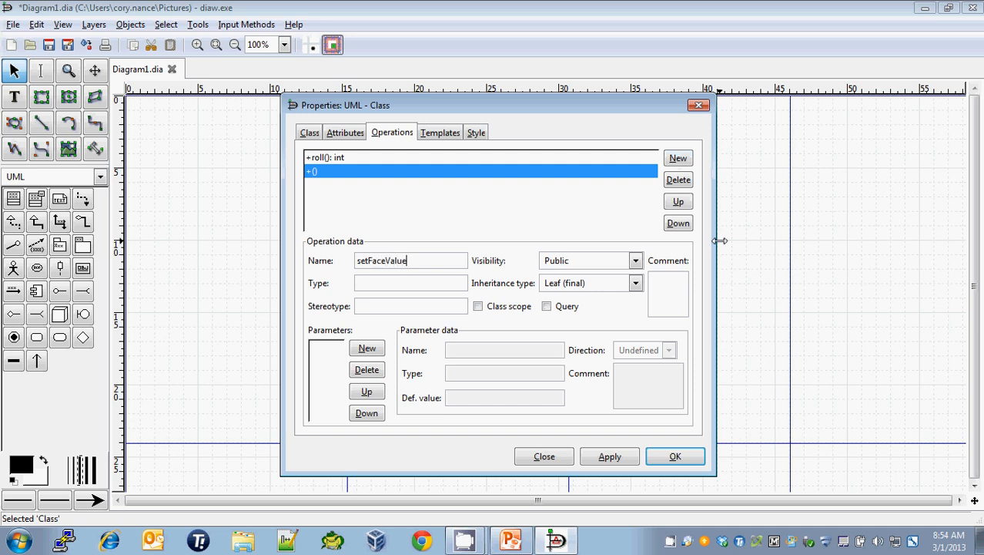
pyautogui.click(410, 283)
pyautogui.click(368, 349)
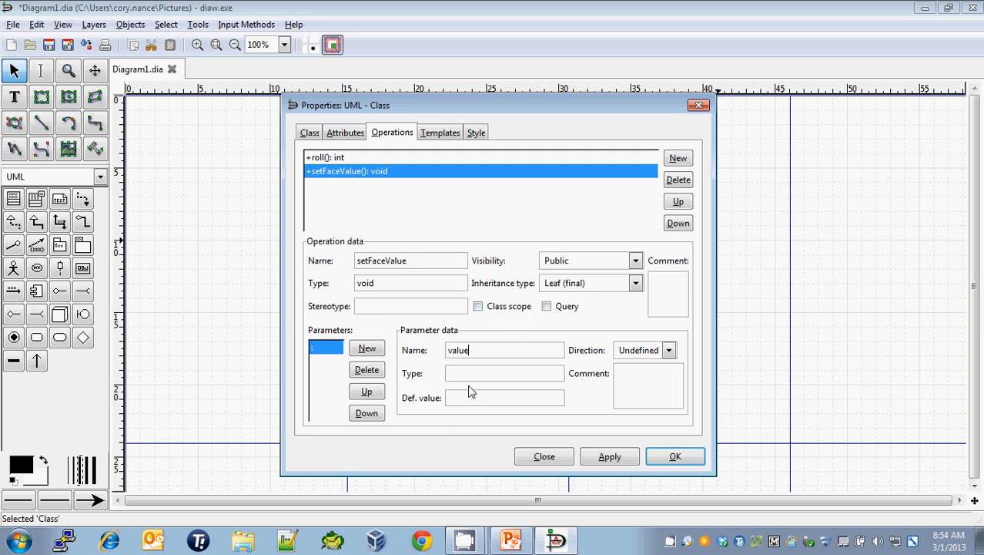
pyautogui.click(473, 373)
# Step: Add a public operation named getFaceValue with type int to the Die class
pyautogui.click(679, 160)
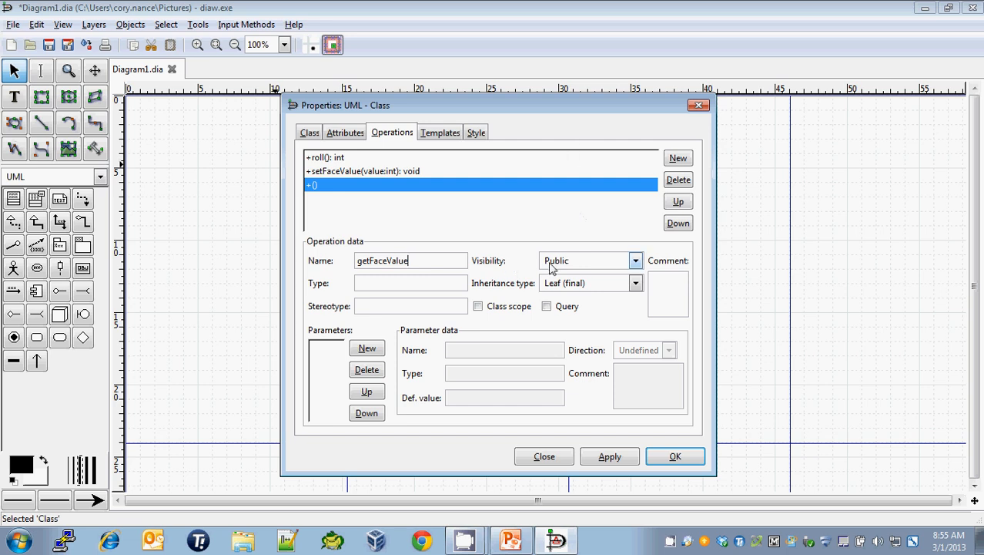
pyautogui.click(416, 286)
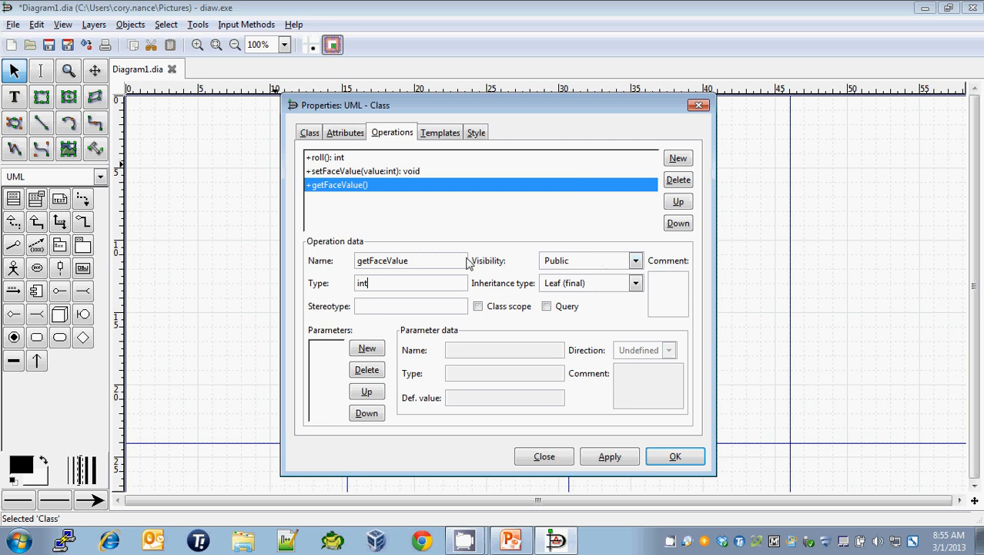
pyautogui.press('capslock')
# Step: Add a public operation toString with type String to the Die class, accept the properties, and move Die slightly up, roughly level with RollingDice
pyautogui.click(678, 158)
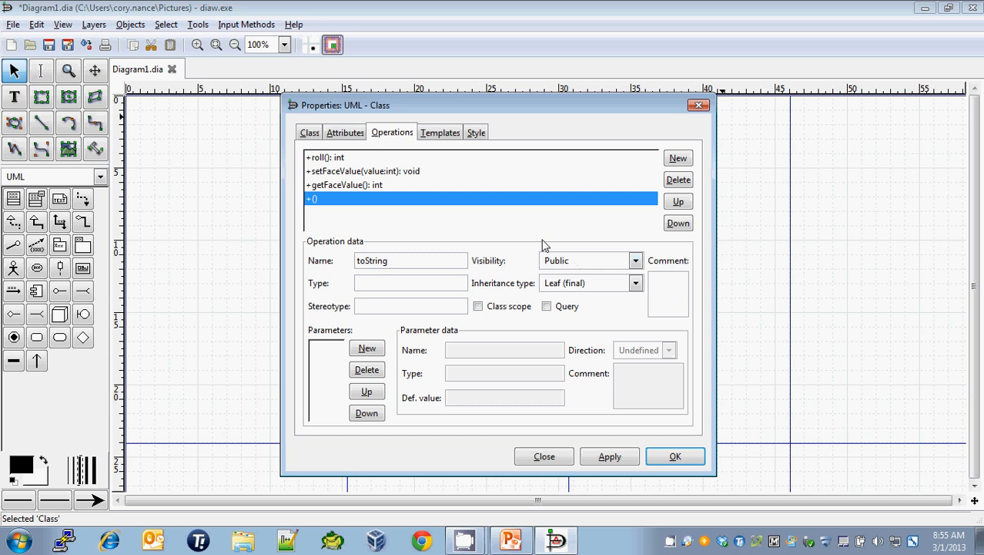
pyautogui.click(394, 282)
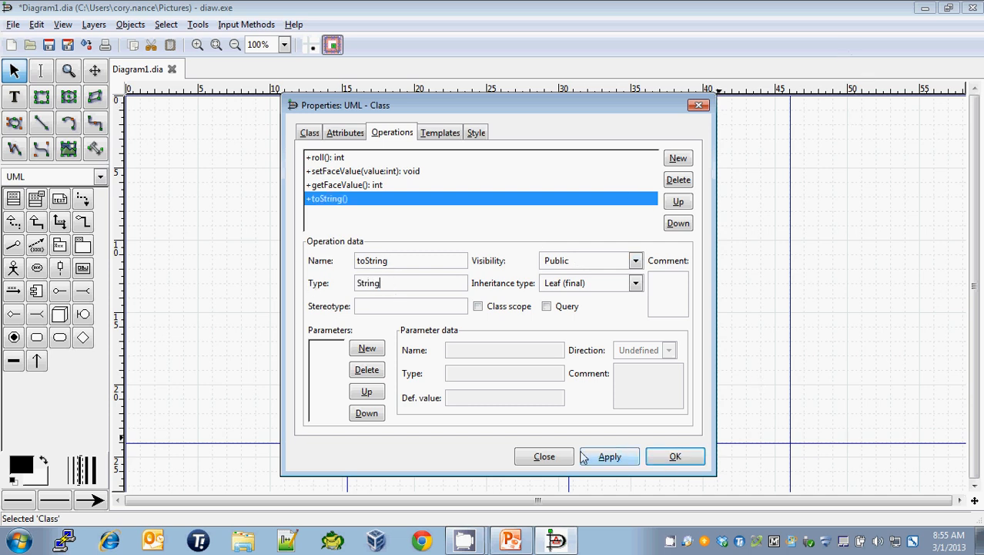
pyautogui.click(688, 457)
pyautogui.moveTo(684, 256); pyautogui.dragTo(693, 230)
pyautogui.click(688, 308)
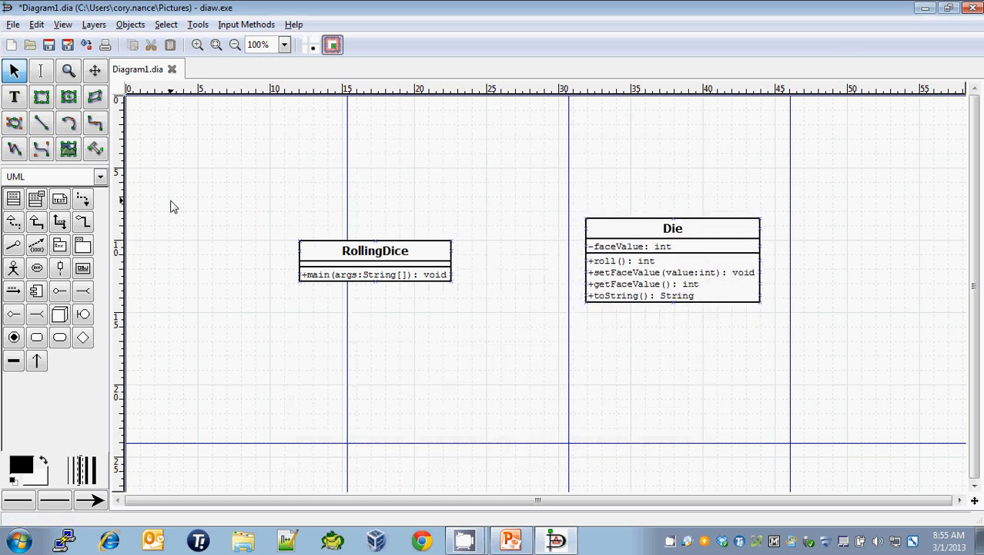
# Step: Draw a UML dependency from the right side of RollingDice to the left side of Die, with its arrowhead at Die
pyautogui.click(82, 200)
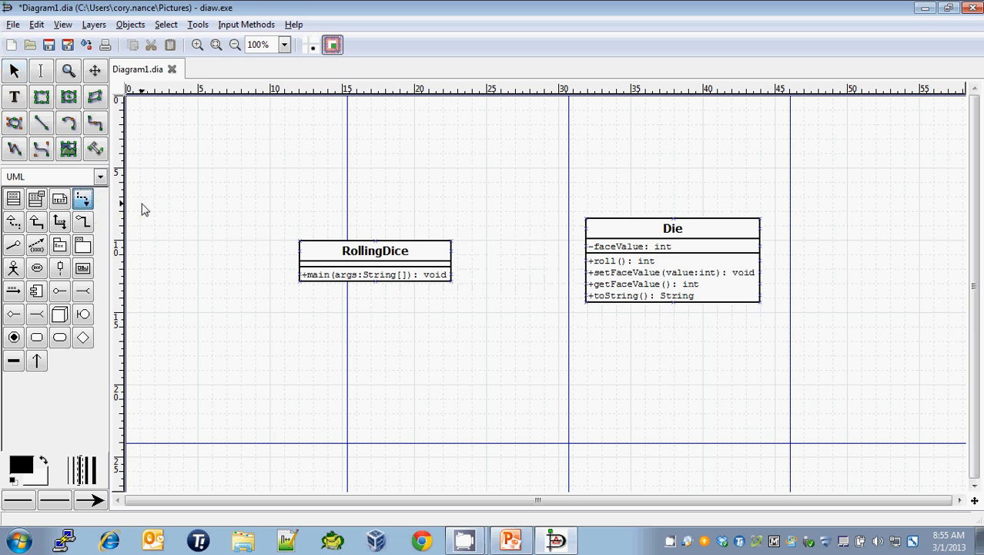
pyautogui.click(452, 262)
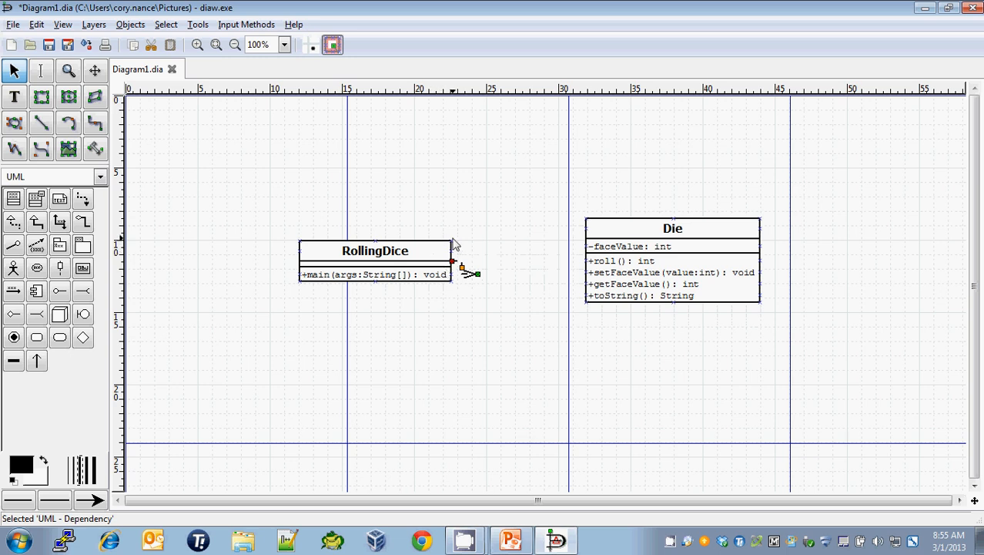
pyautogui.moveTo(478, 275); pyautogui.dragTo(585, 261)
pyautogui.click(539, 310)
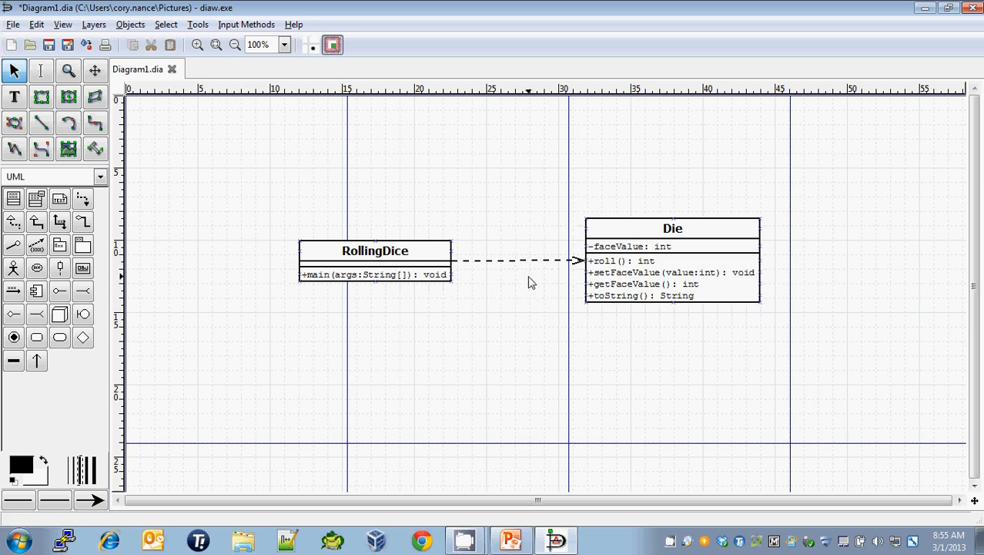